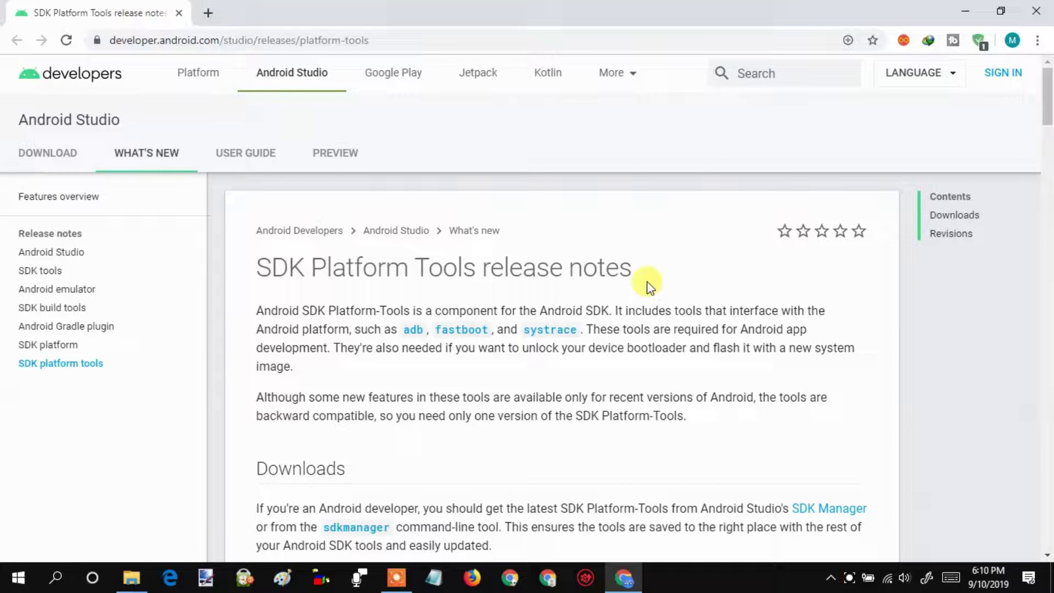
pyautogui.scroll(-1, 646, 286)
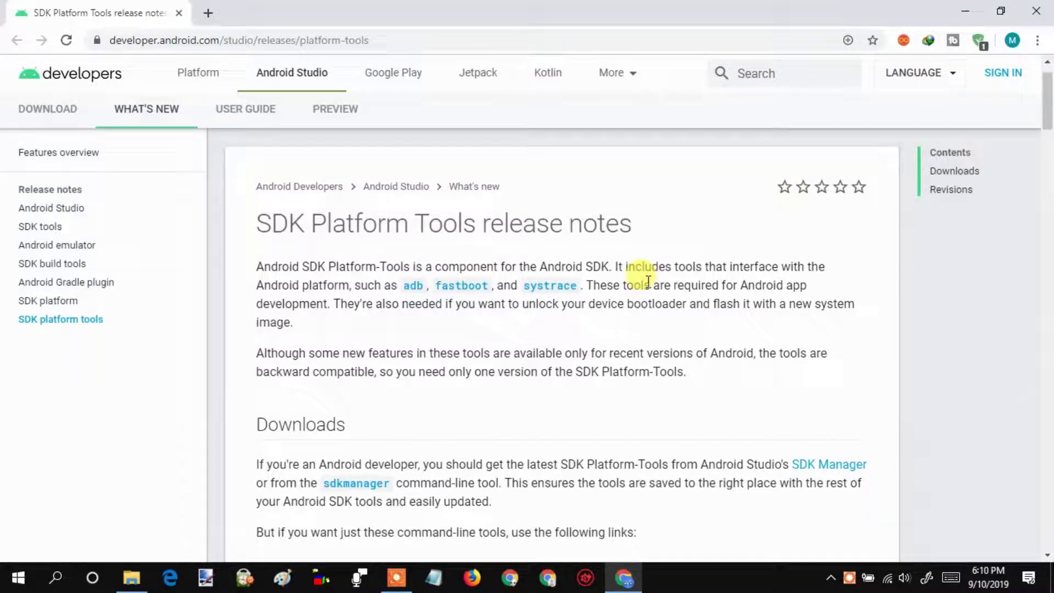
pyautogui.scroll(-2, 648, 280)
pyautogui.scroll(-1, 649, 281)
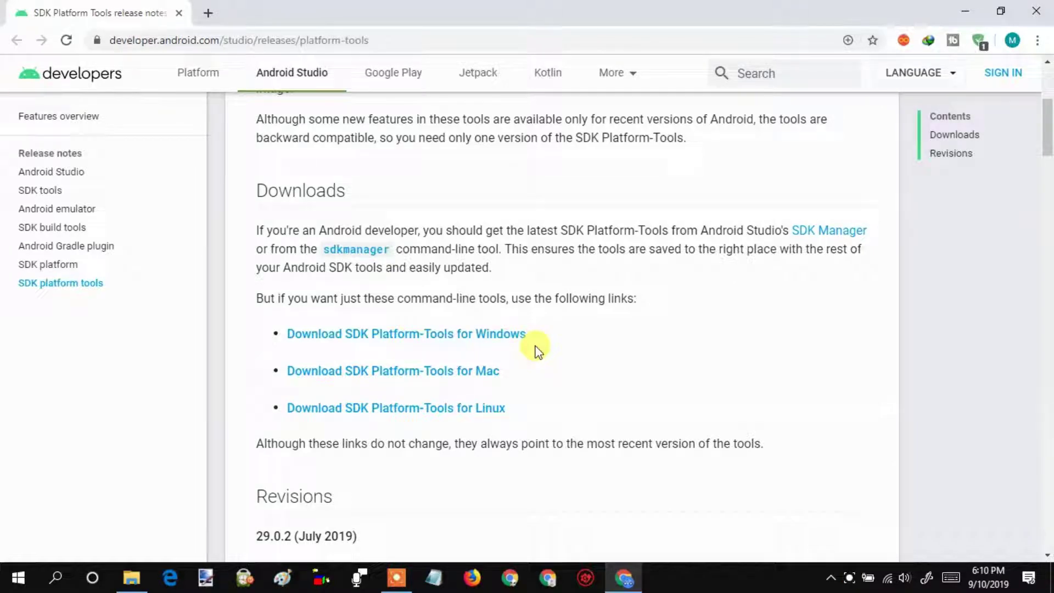
# Step: Download the SDK Platform-Tools for Windows zip after accepting the license, then show it in Downloads
pyautogui.click(488, 341)
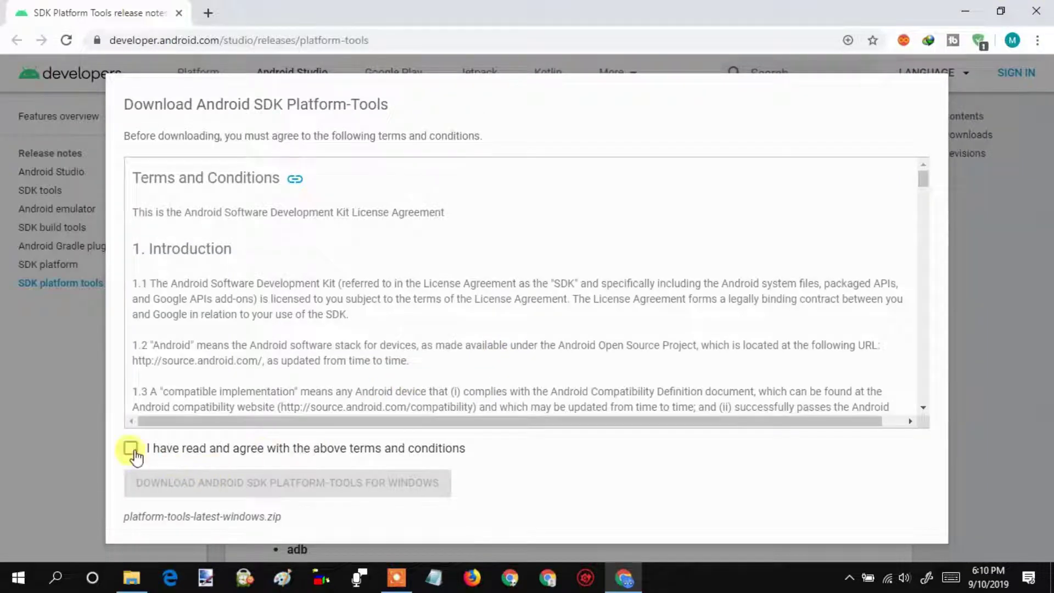
pyautogui.click(130, 448)
pyautogui.click(201, 483)
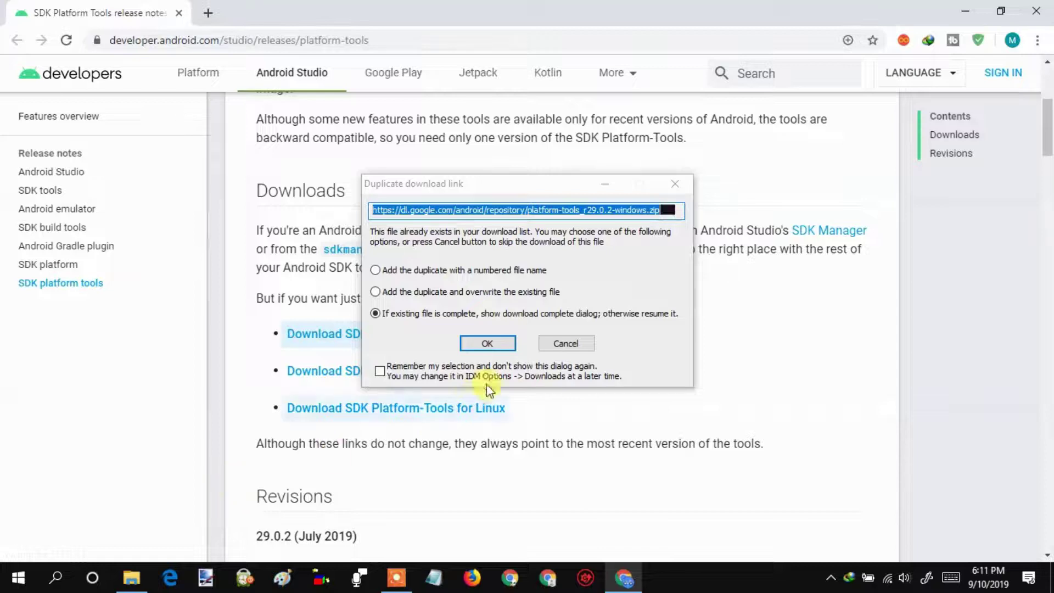
pyautogui.click(492, 344)
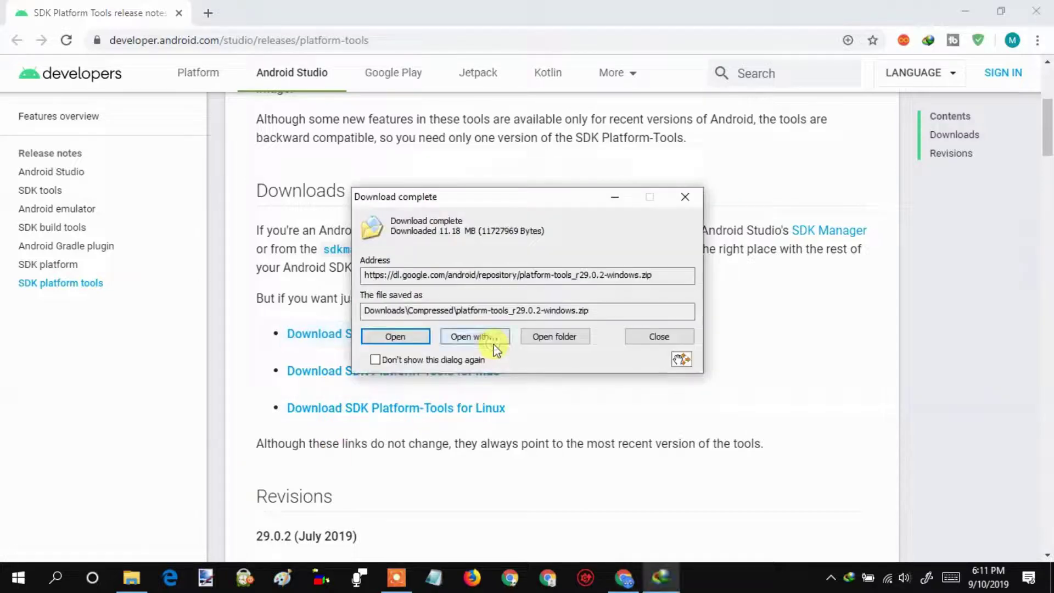
pyautogui.click(565, 337)
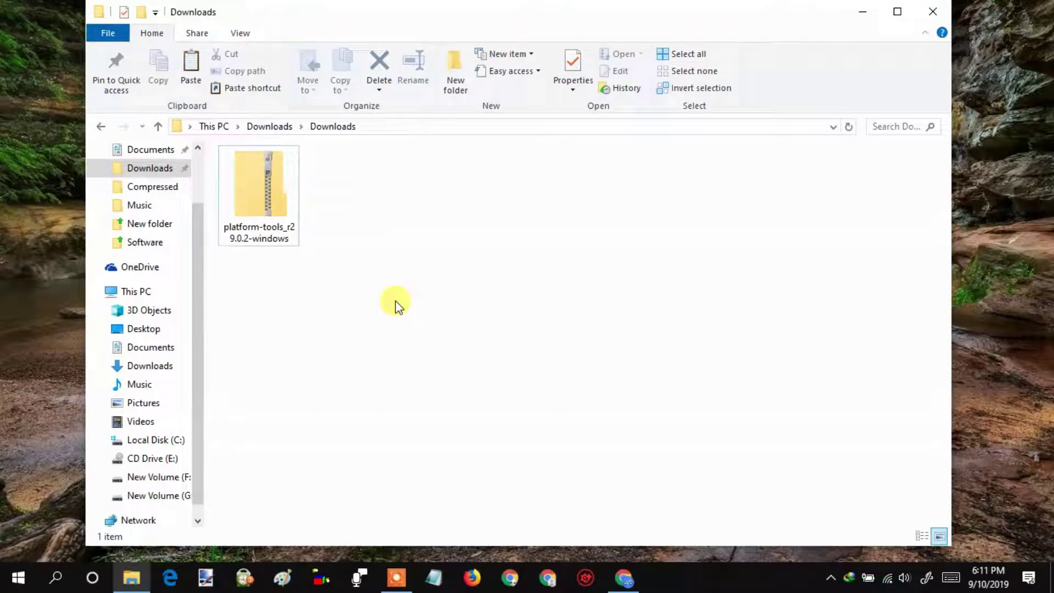
# Step: Extract platform-tools_r29.0.2-windows.zip in place with 7-Zip Extract Here
pyautogui.click(275, 231)
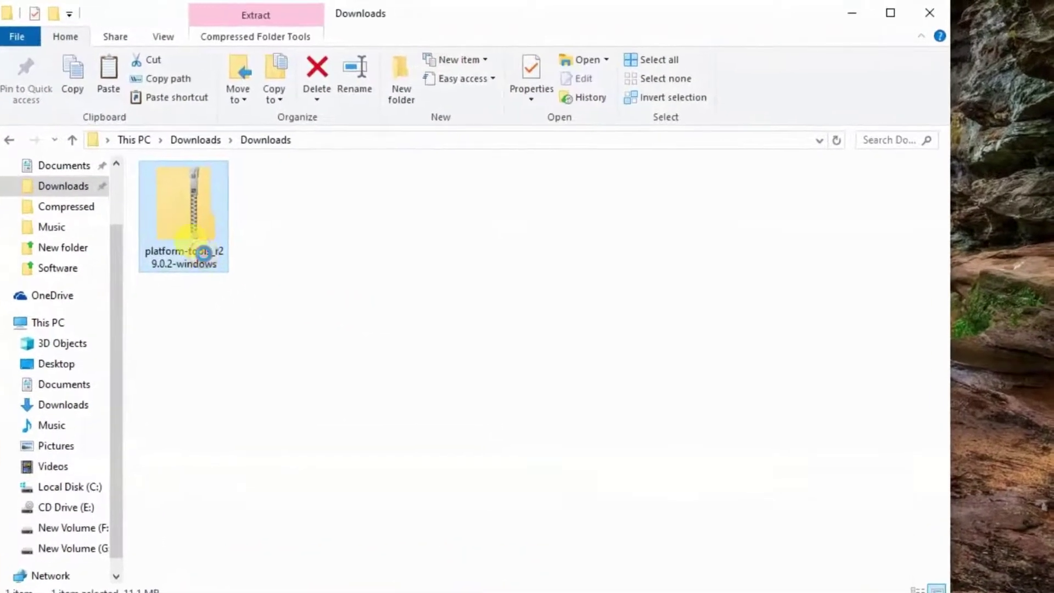
pyautogui.rightClick(205, 254)
pyautogui.moveTo(246, 159)
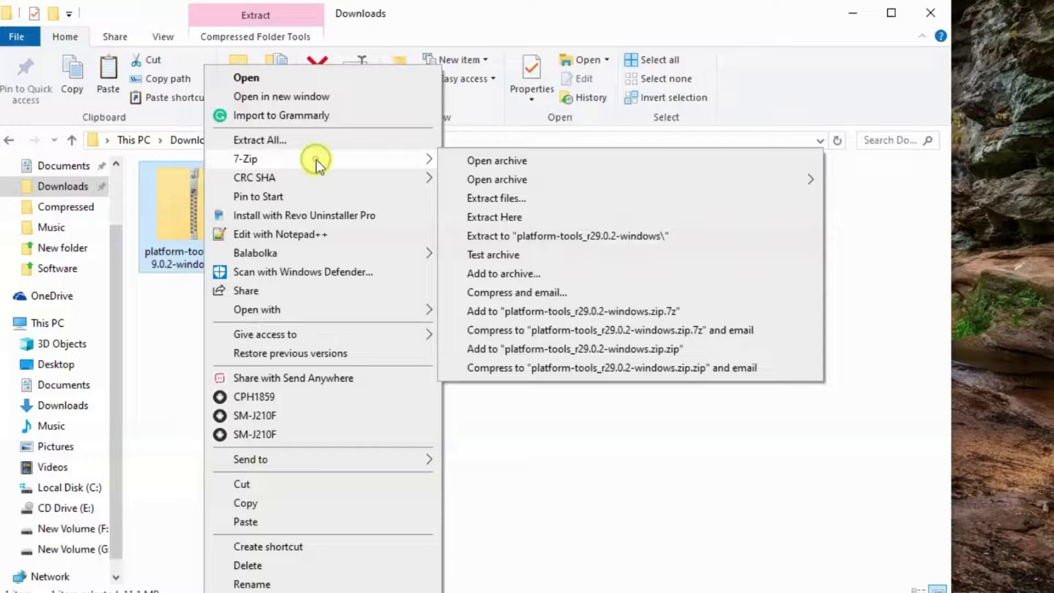
pyautogui.click(517, 218)
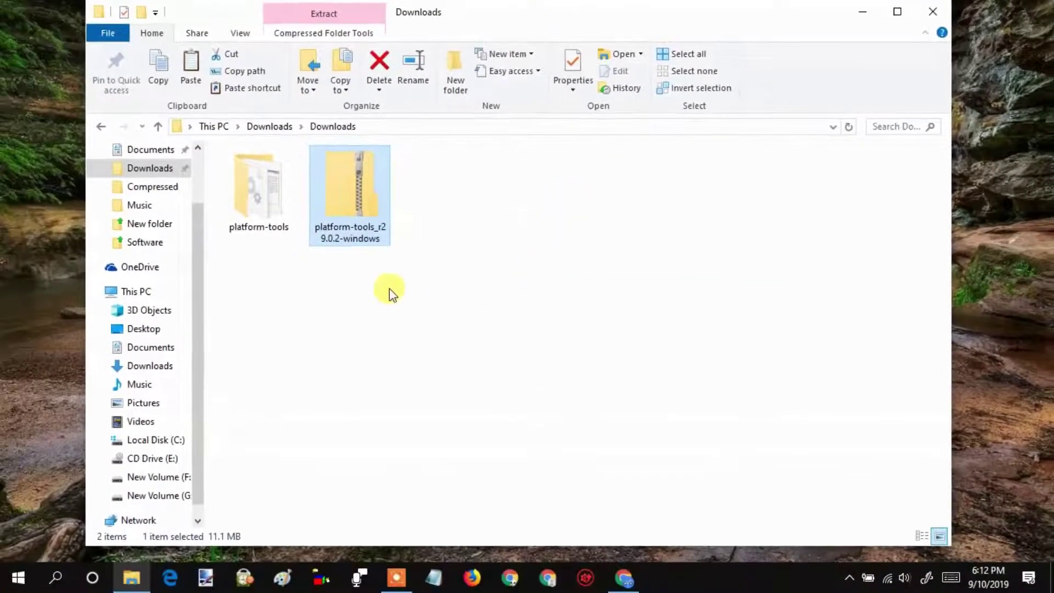
pyautogui.click(384, 283)
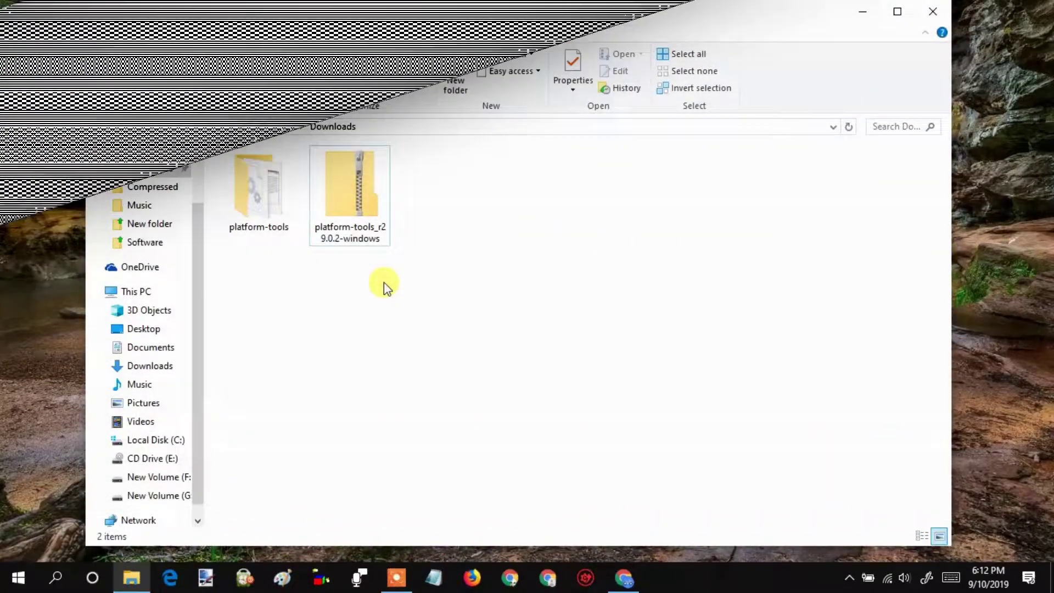
# Step: Create a new folder named Android at the root of Local Disk (C:)
pyautogui.click(181, 443)
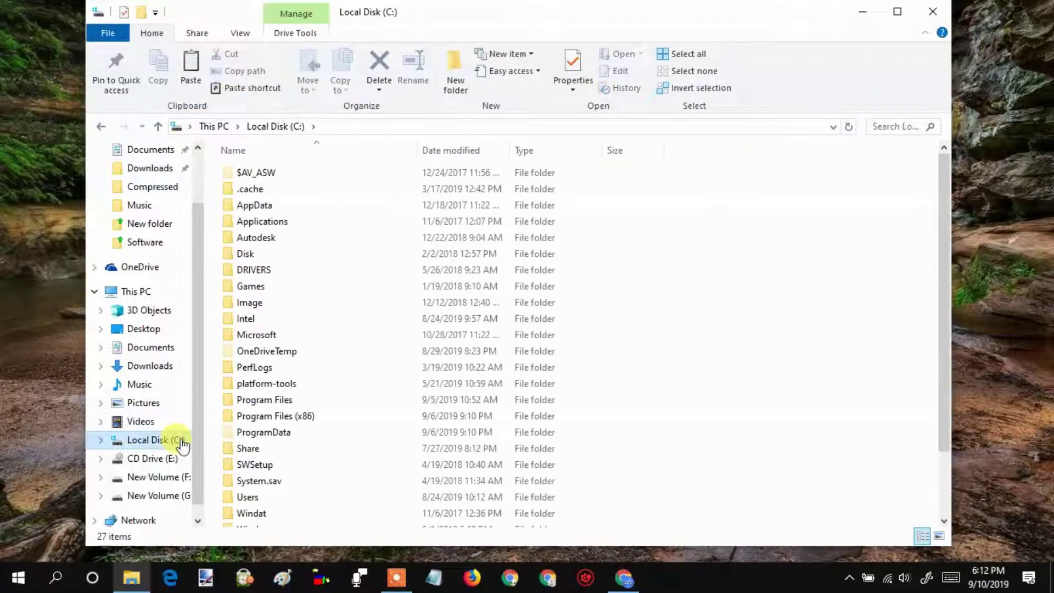
pyautogui.click(145, 13)
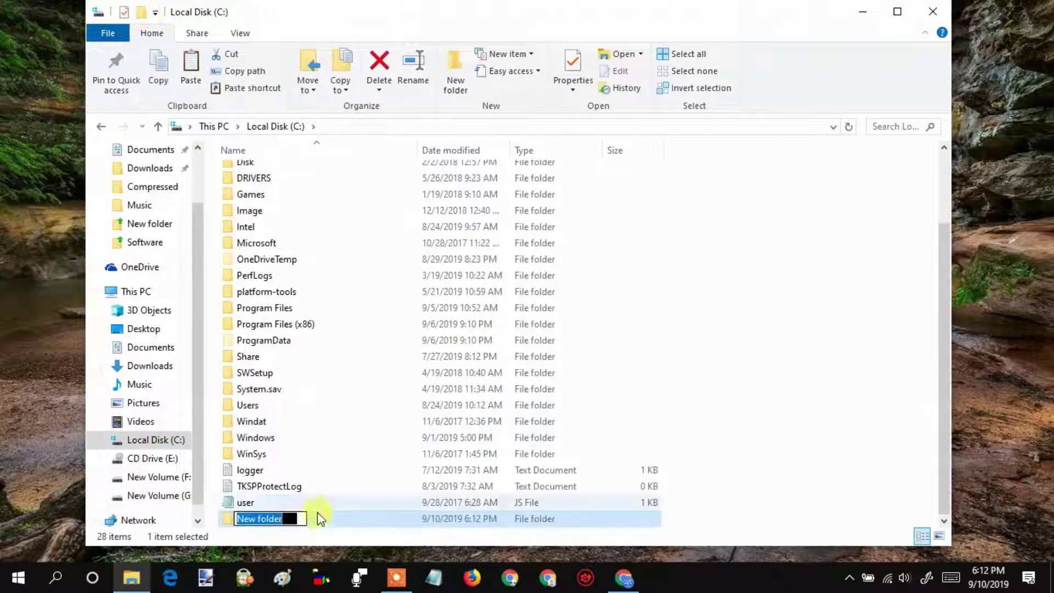
pyautogui.write('Android')
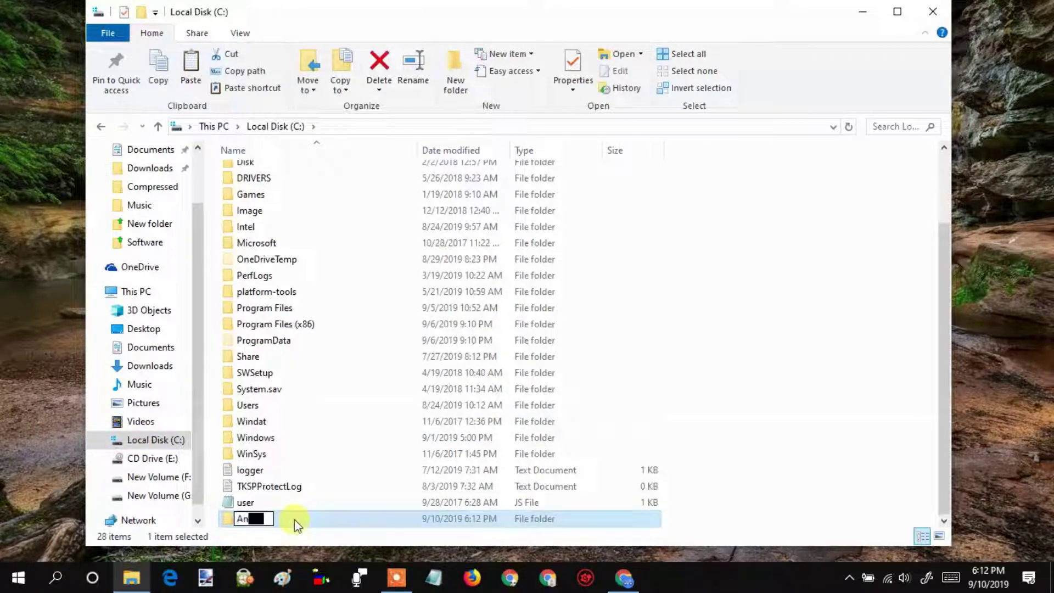
pyautogui.press('Return')
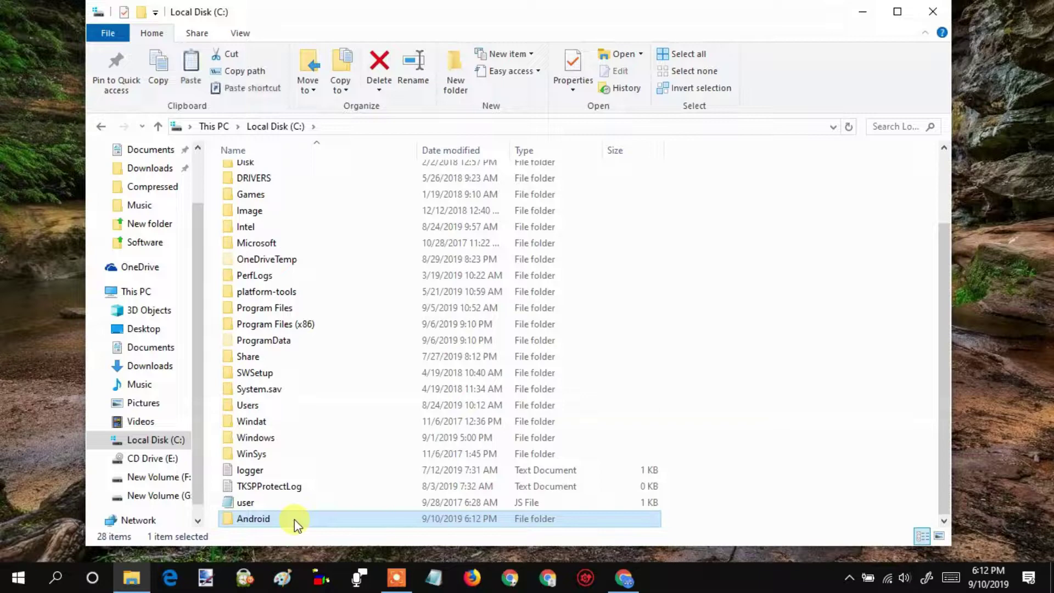
# Step: Copy the extracted platform-tools folder from Downloads
pyautogui.click(101, 126)
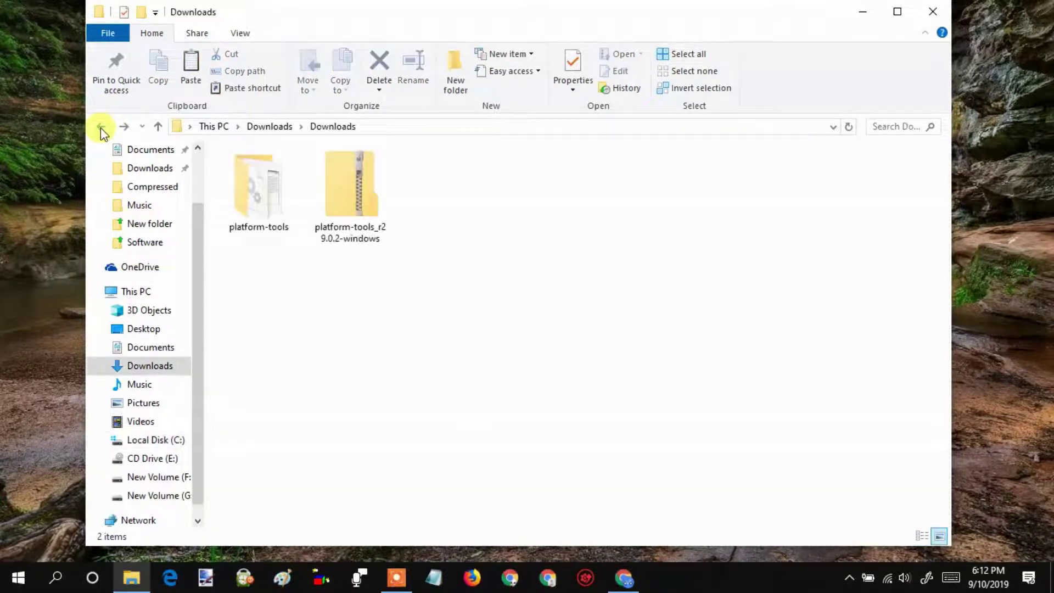
pyautogui.click(243, 191)
pyautogui.rightClick(243, 191)
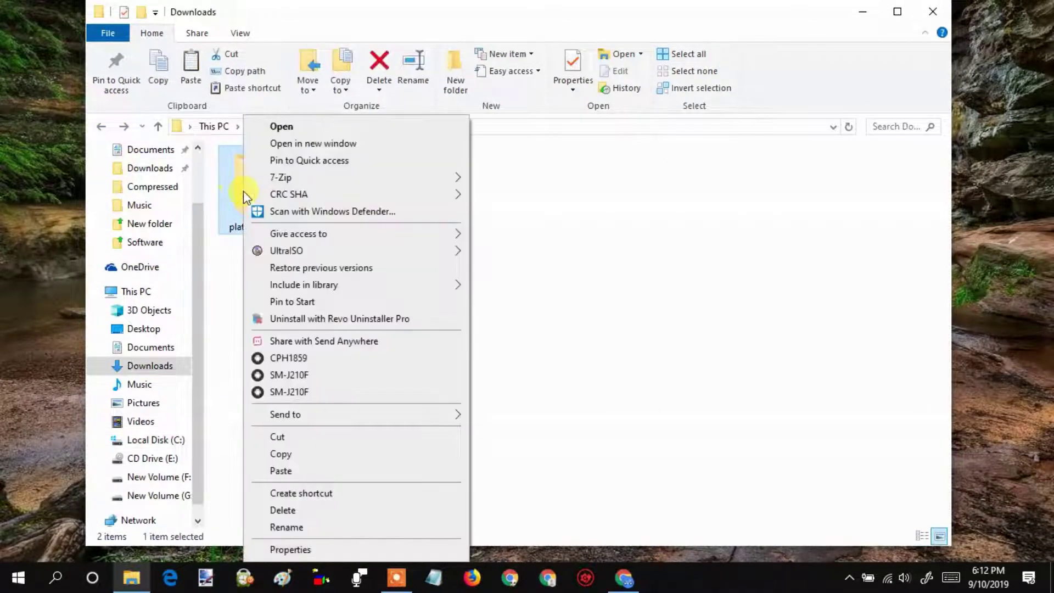
pyautogui.click(338, 454)
# Step: Paste platform-tools into C:\Android, then minimize File Explorer
pyautogui.click(124, 127)
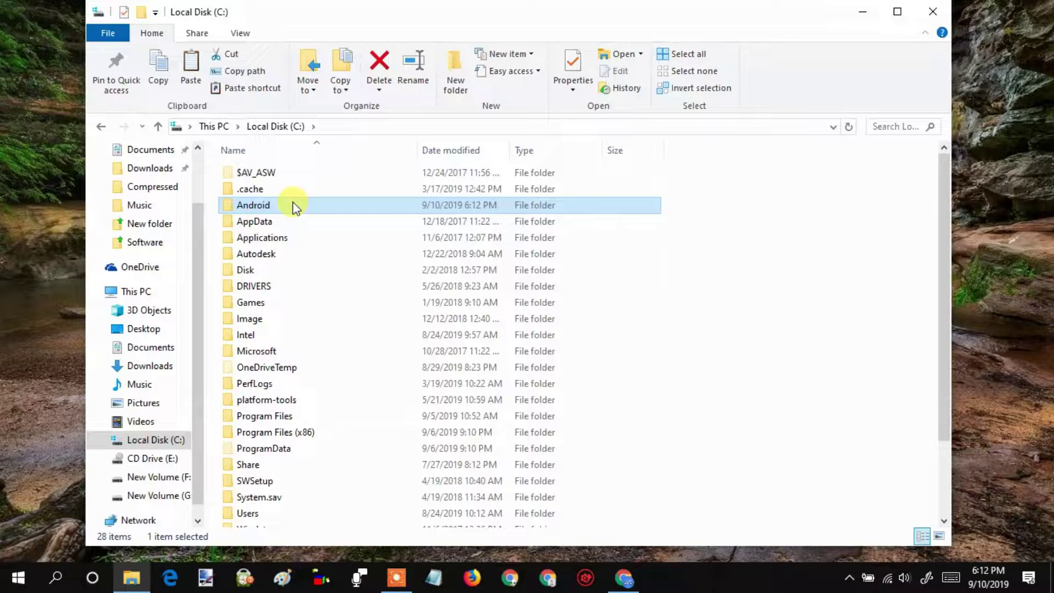
pyautogui.doubleClick(292, 205)
pyautogui.rightClick(292, 202)
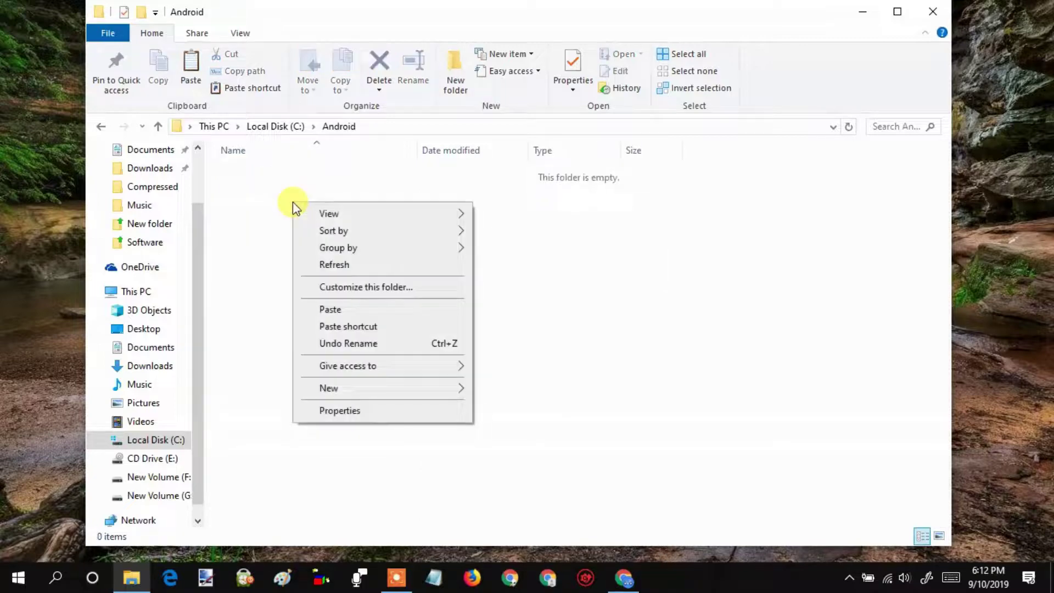
pyautogui.click(346, 313)
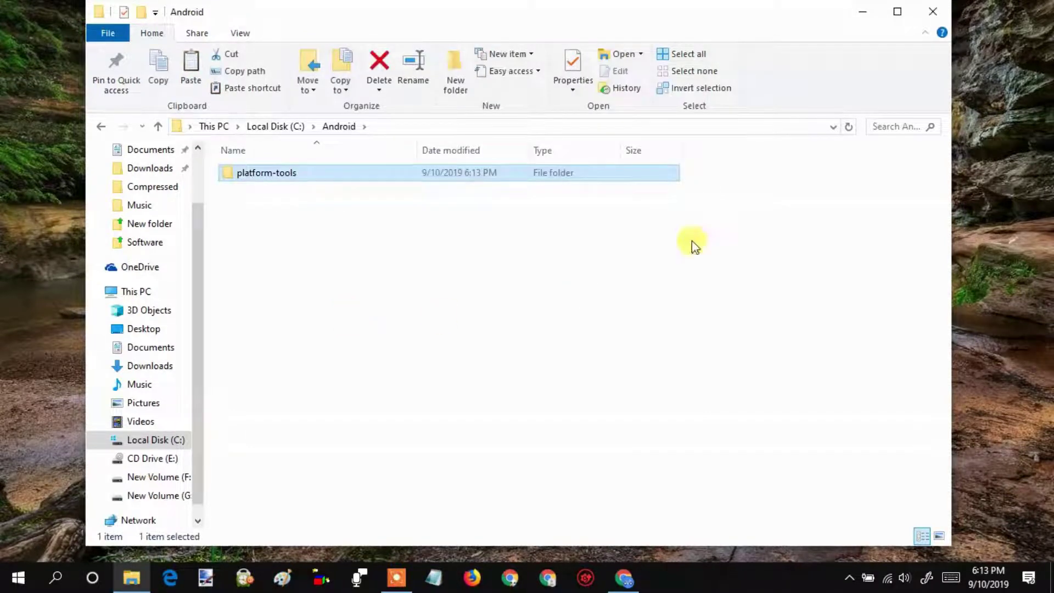
pyautogui.click(860, 12)
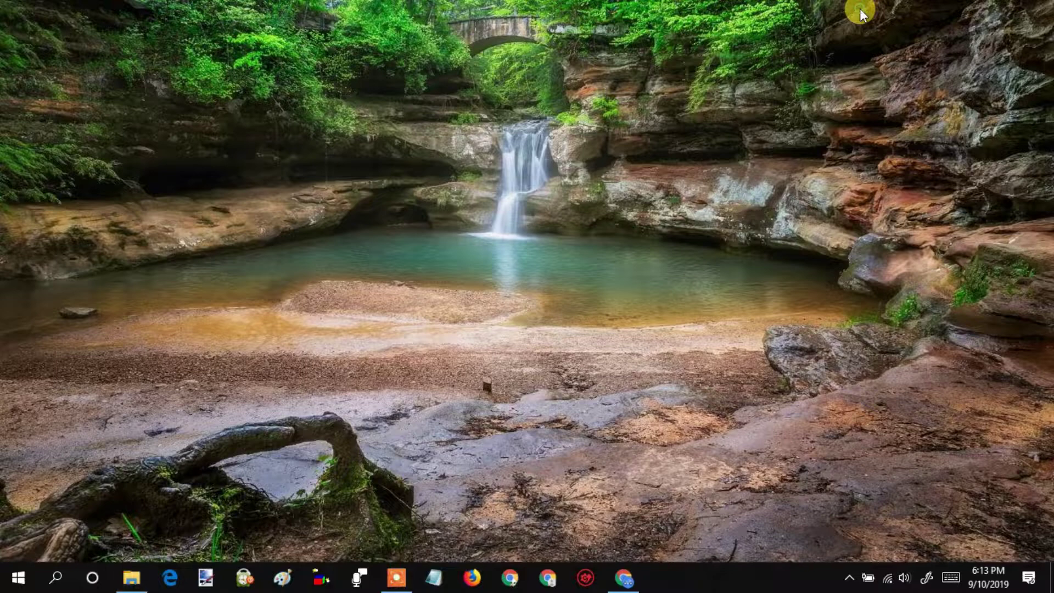
# Step: Launch Control Panel from Windows search and reach the System information page
pyautogui.click(60, 580)
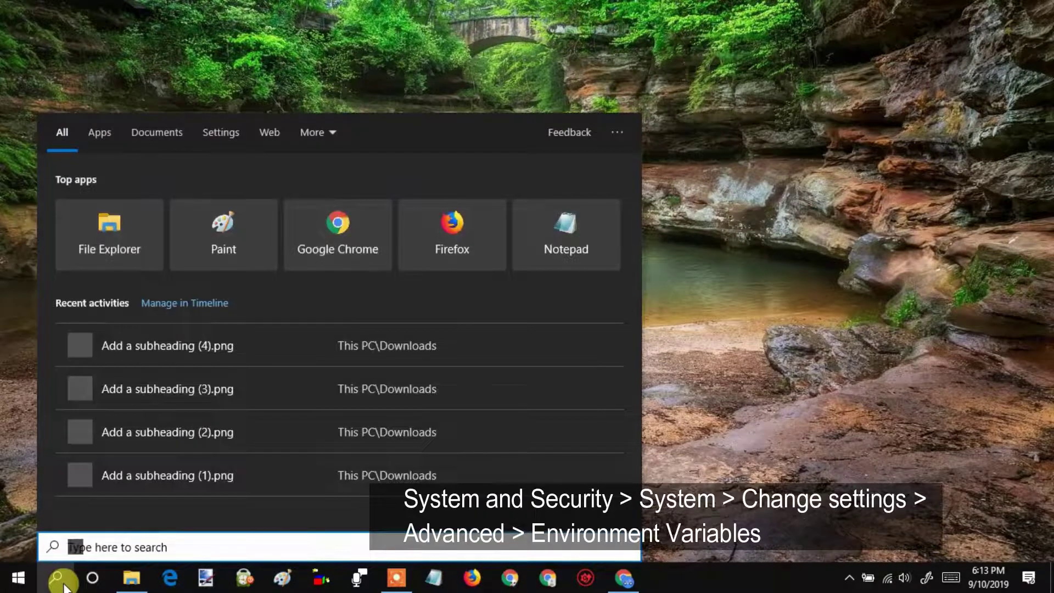
pyautogui.write('control')
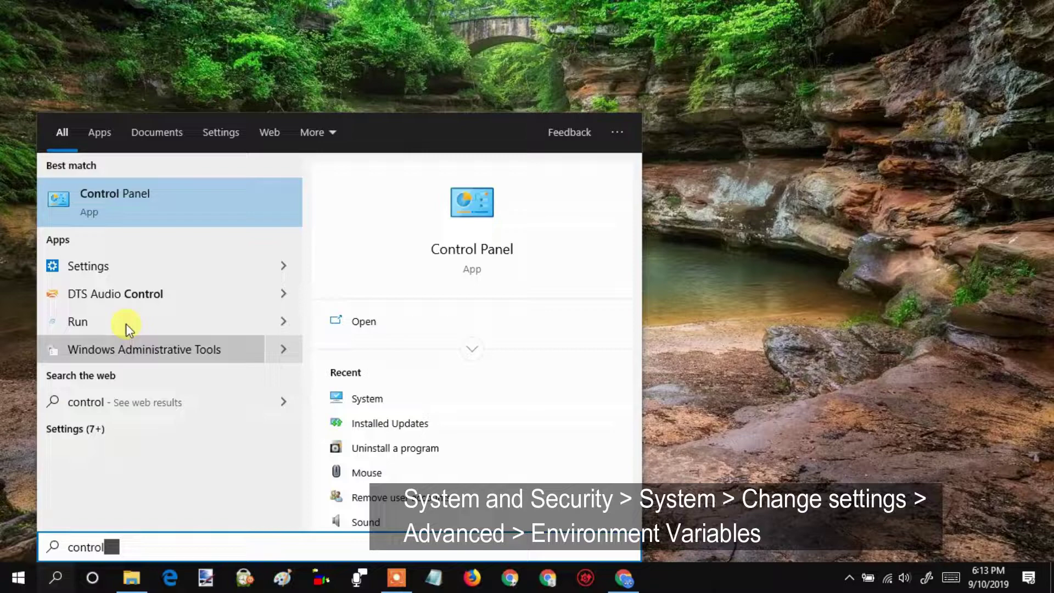
pyautogui.click(156, 204)
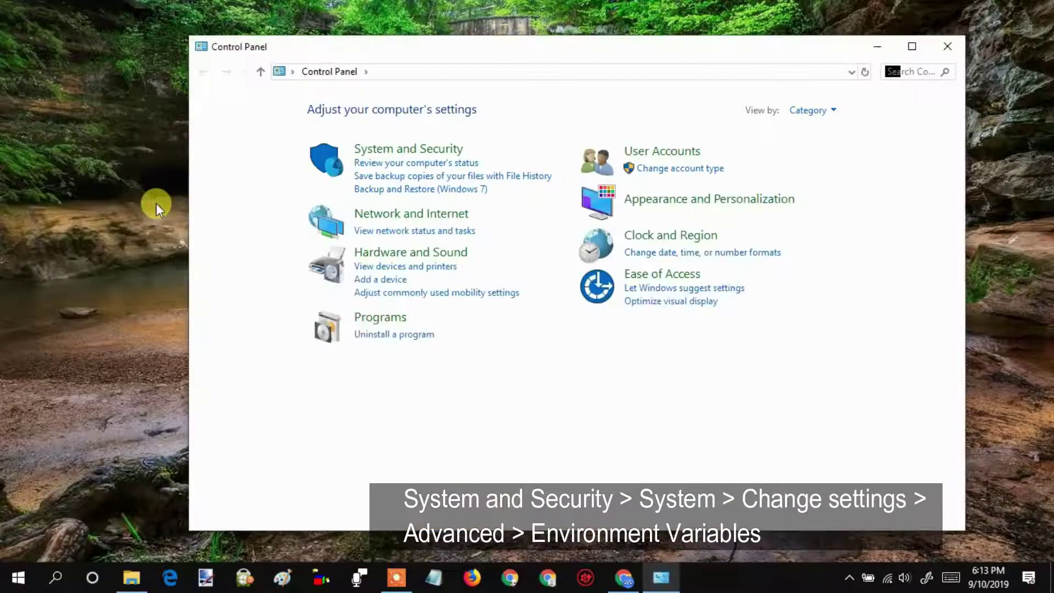
pyautogui.click(397, 155)
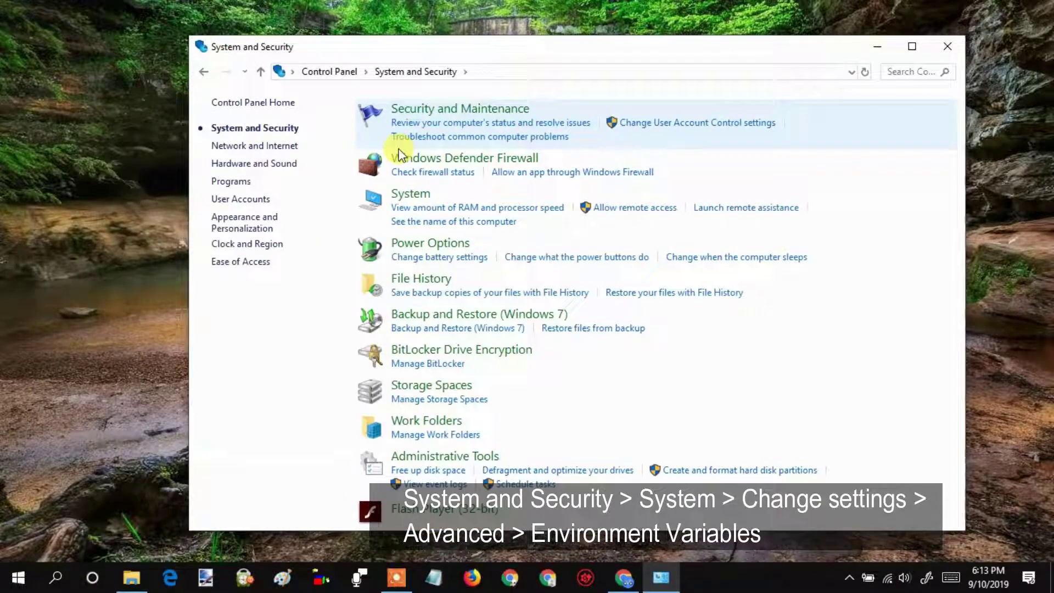
pyautogui.click(414, 197)
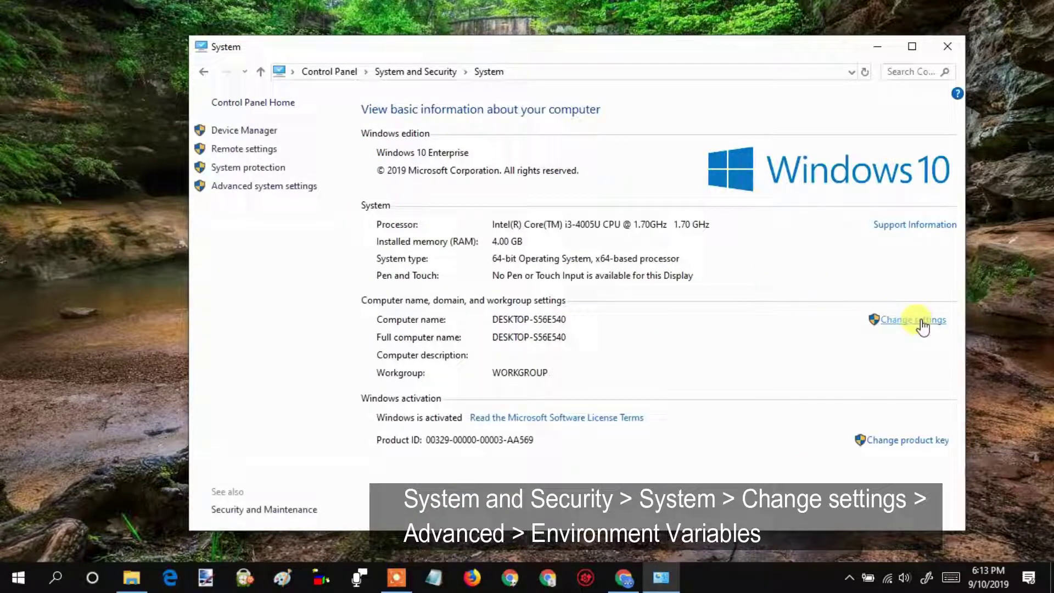
# Step: Bring up Environment Variables from System Properties' Advanced settings
pyautogui.click(921, 321)
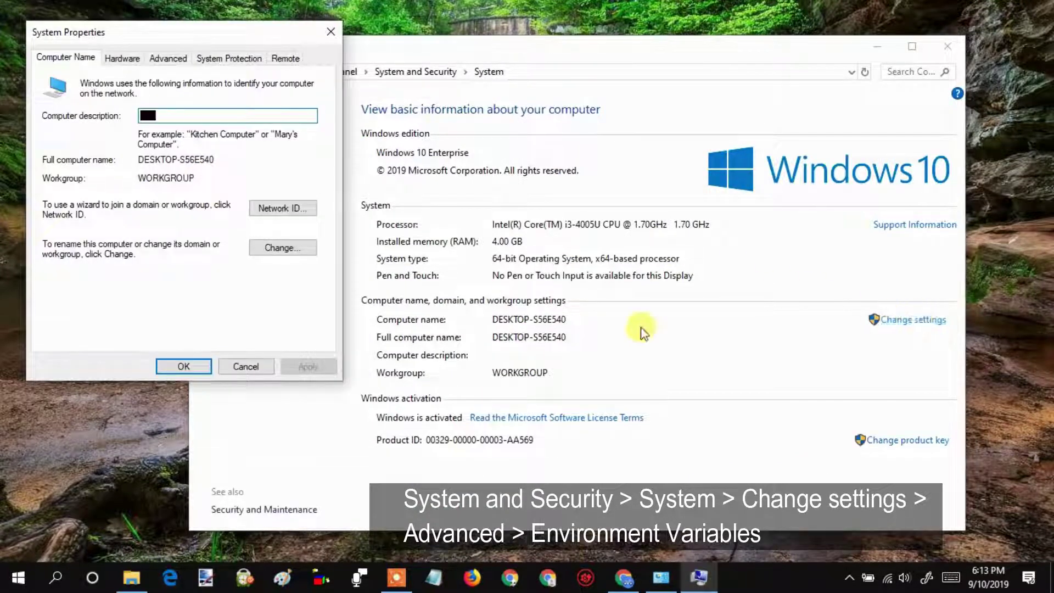
pyautogui.click(169, 58)
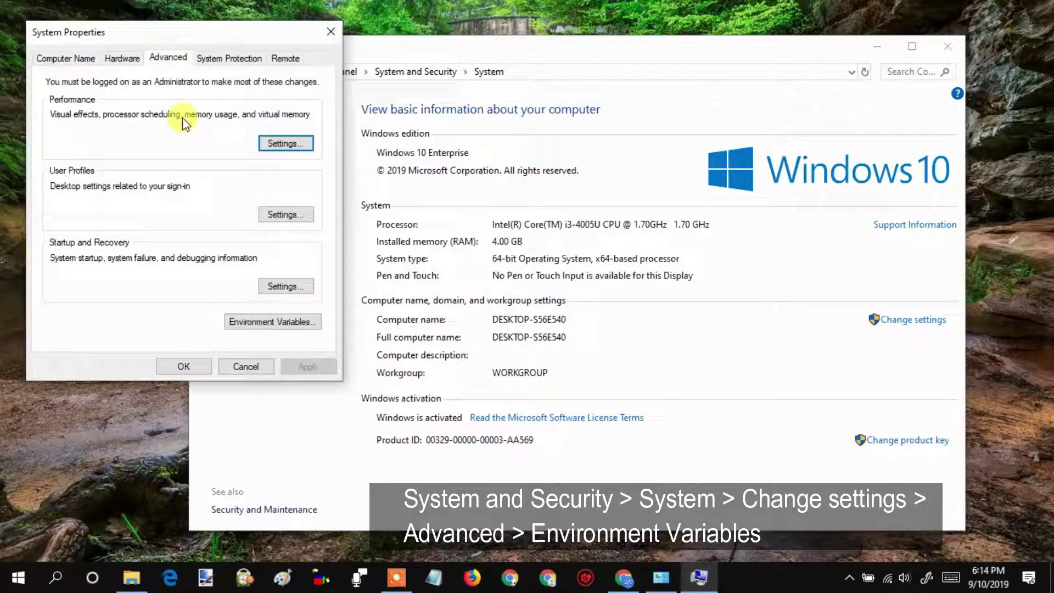
pyautogui.click(272, 322)
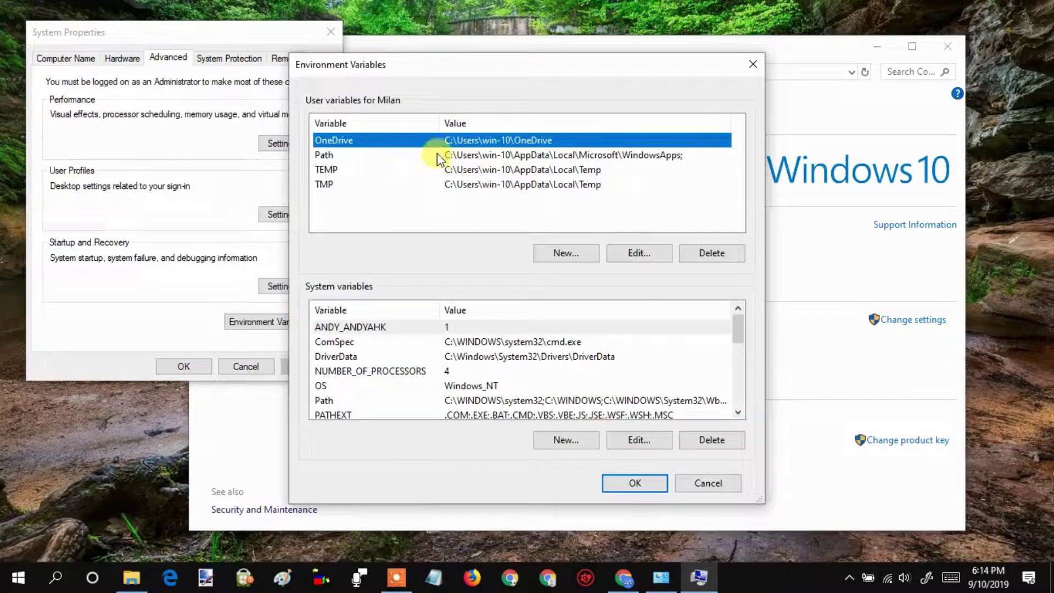
# Step: Begin editing the user Path variable with a new empty entry
pyautogui.click(437, 156)
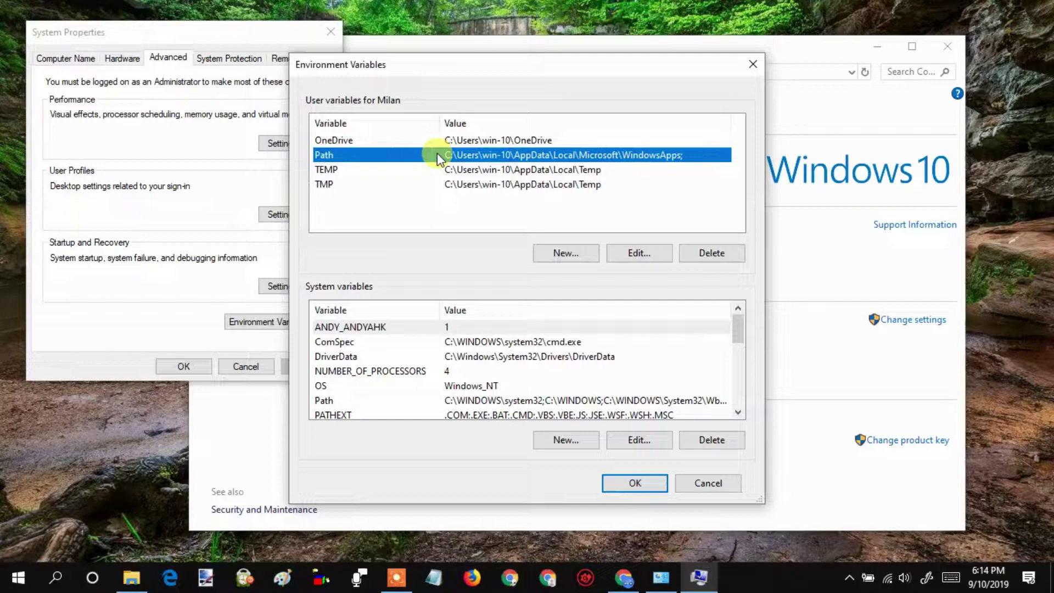
pyautogui.doubleClick(438, 154)
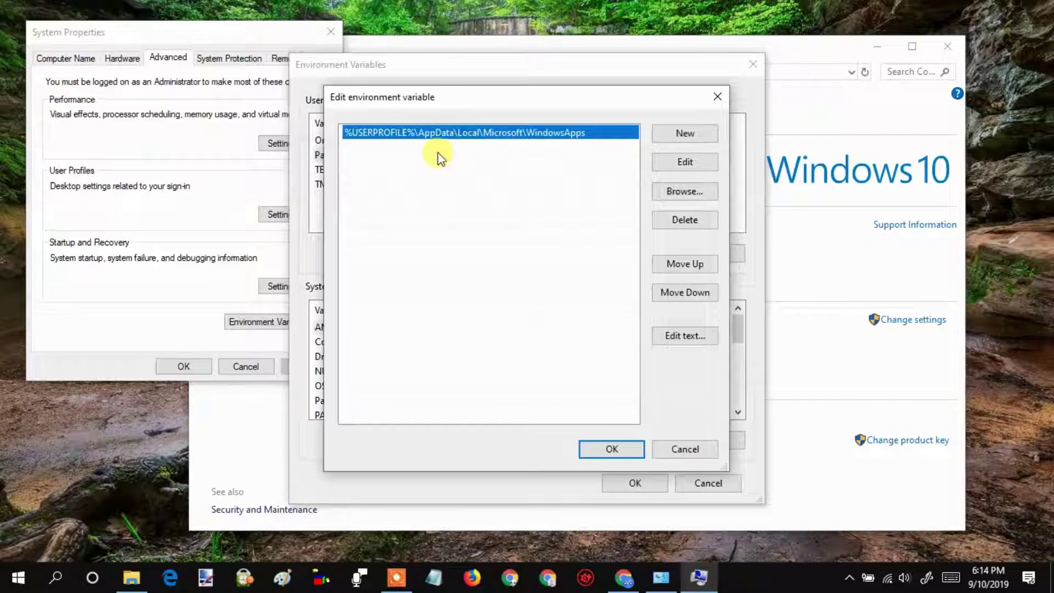
pyautogui.click(691, 138)
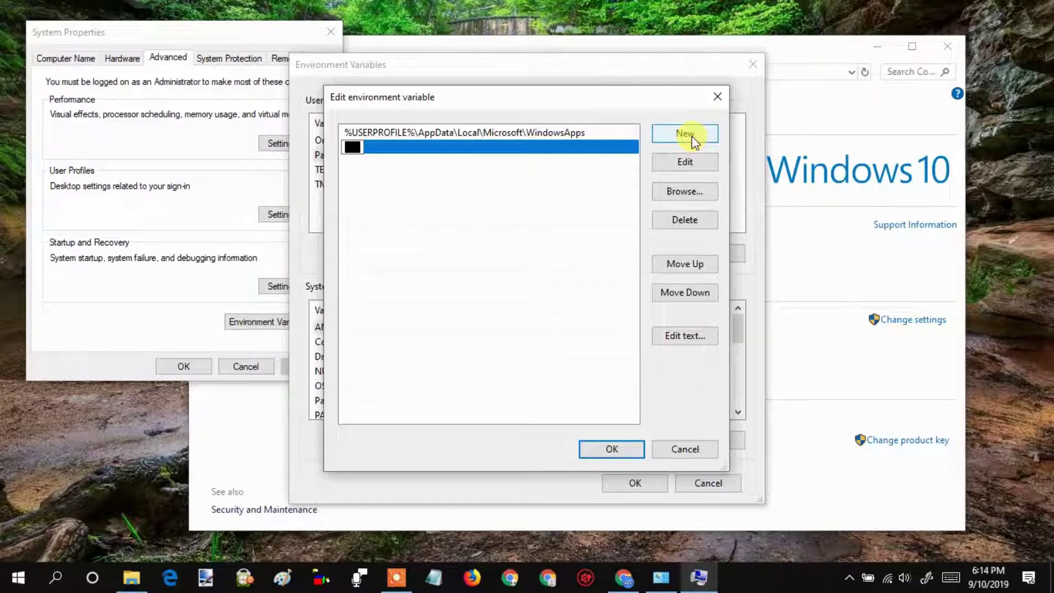
# Step: Copy the full path of C:\Android\platform-tools from the Explorer address bar
pyautogui.click(132, 579)
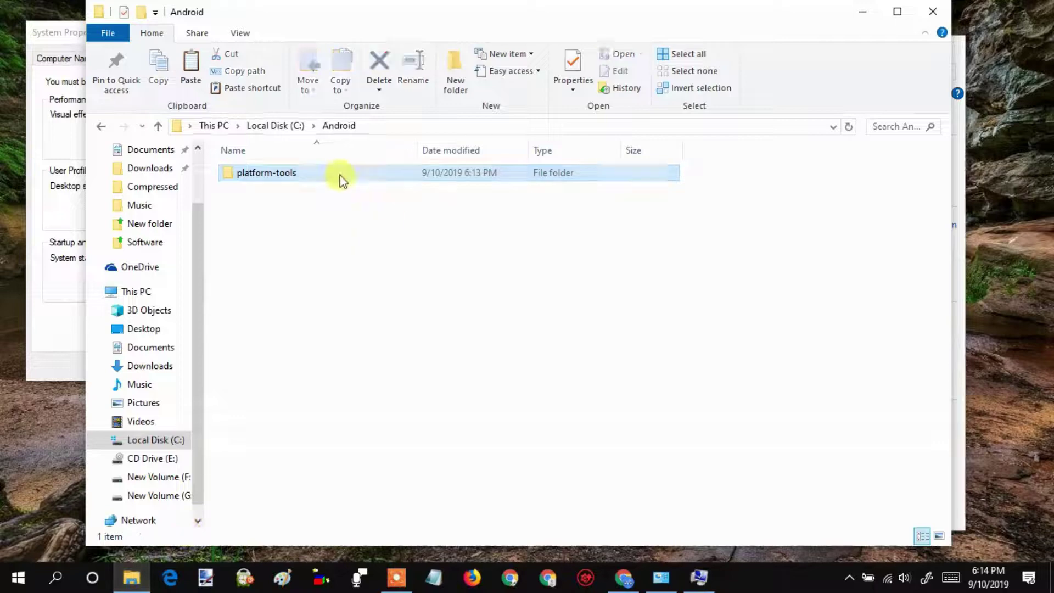
pyautogui.doubleClick(340, 175)
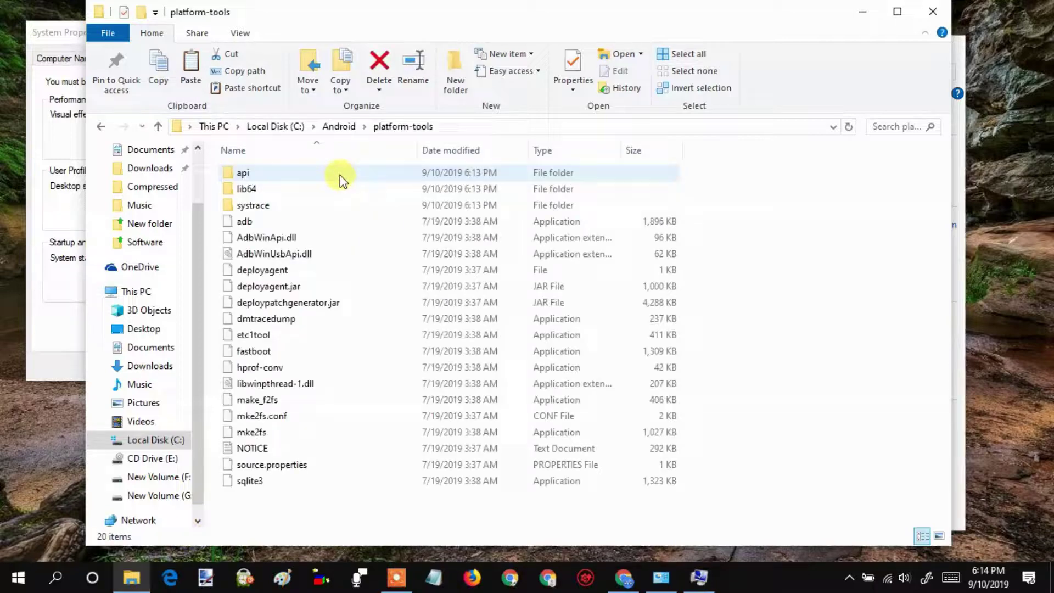
pyautogui.click(468, 127)
pyautogui.click(37, 330)
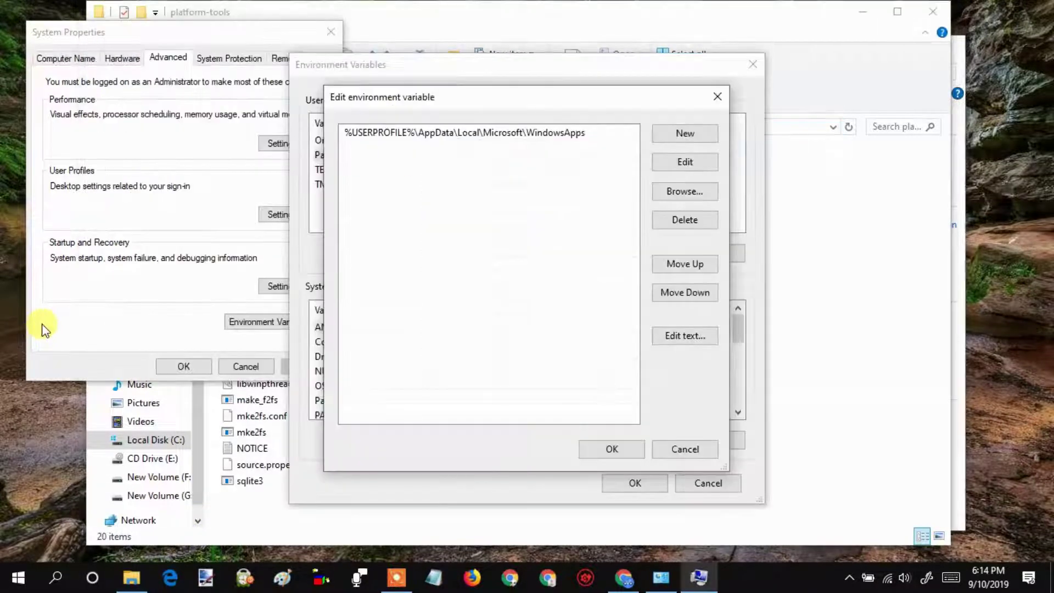
# Step: Add C:\Android\platform-tools as a Path entry and confirm all the dialogs
pyautogui.click(670, 141)
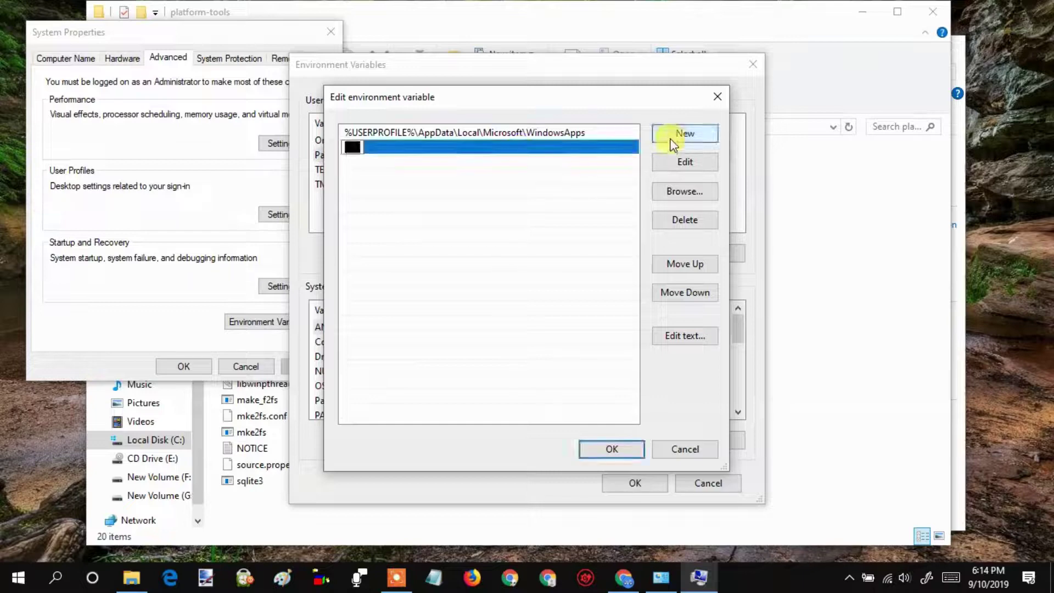
pyautogui.write('C:\\Android\\platform-tools')
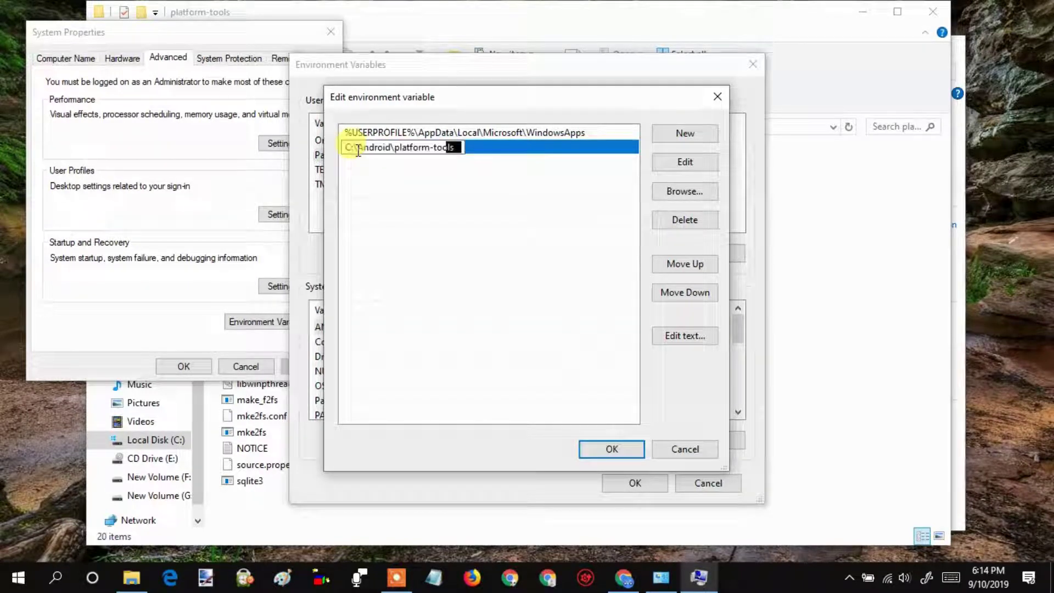
pyautogui.click(614, 449)
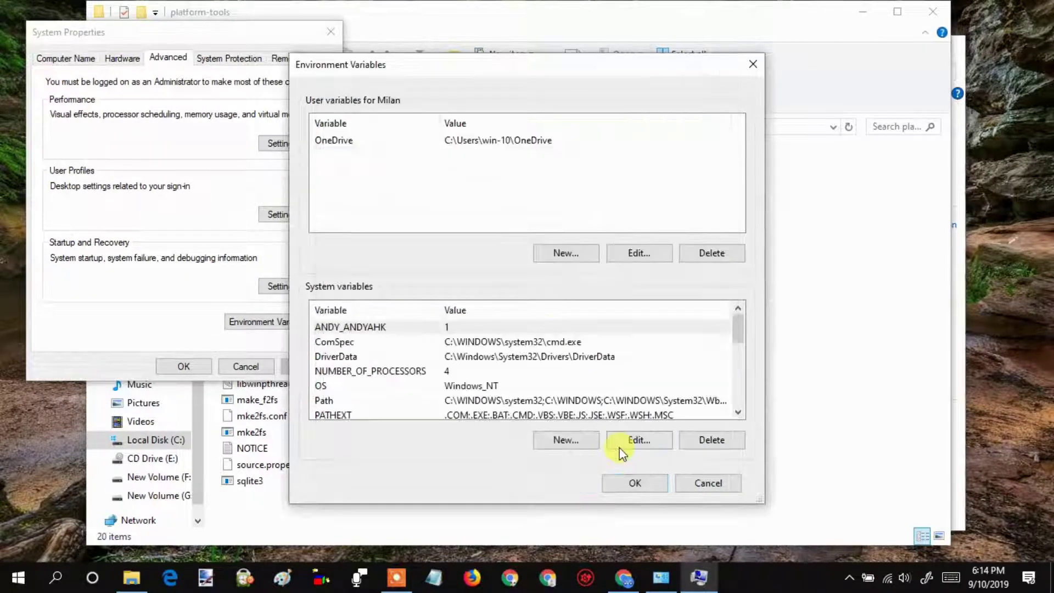
pyautogui.click(636, 486)
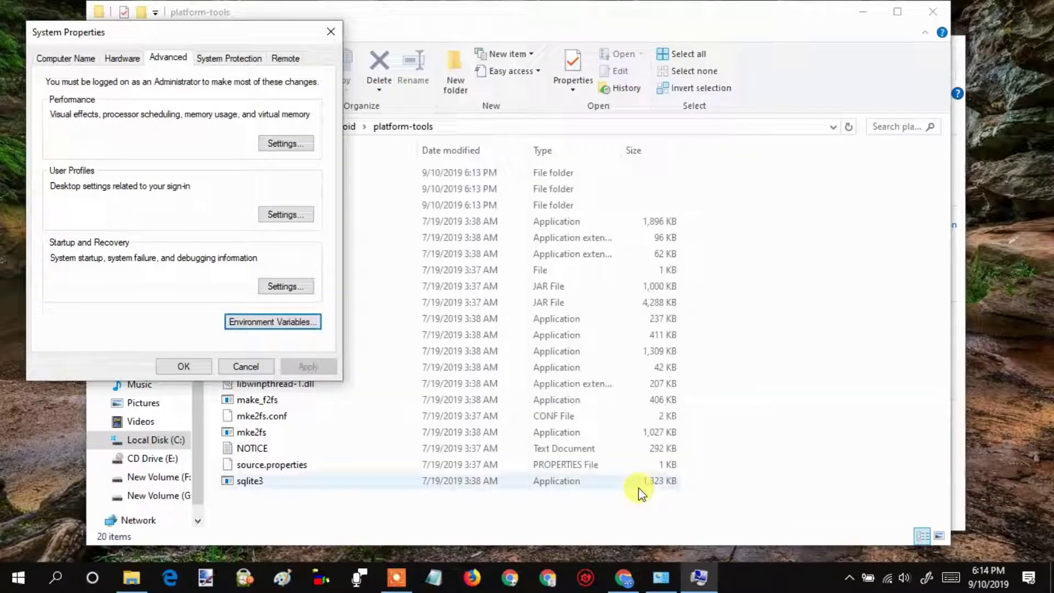
pyautogui.click(330, 32)
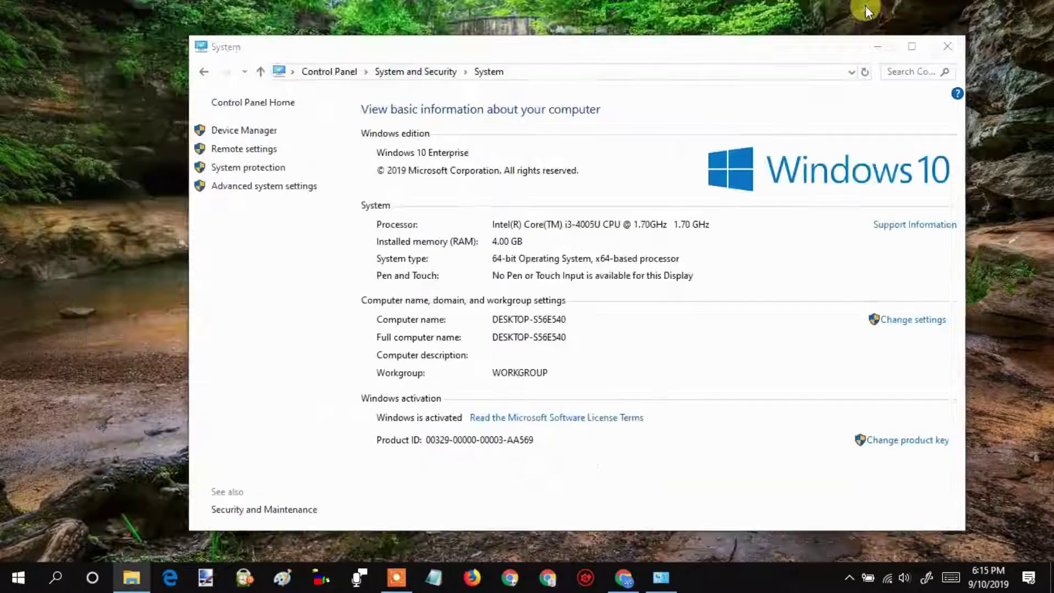
pyautogui.click(863, 12)
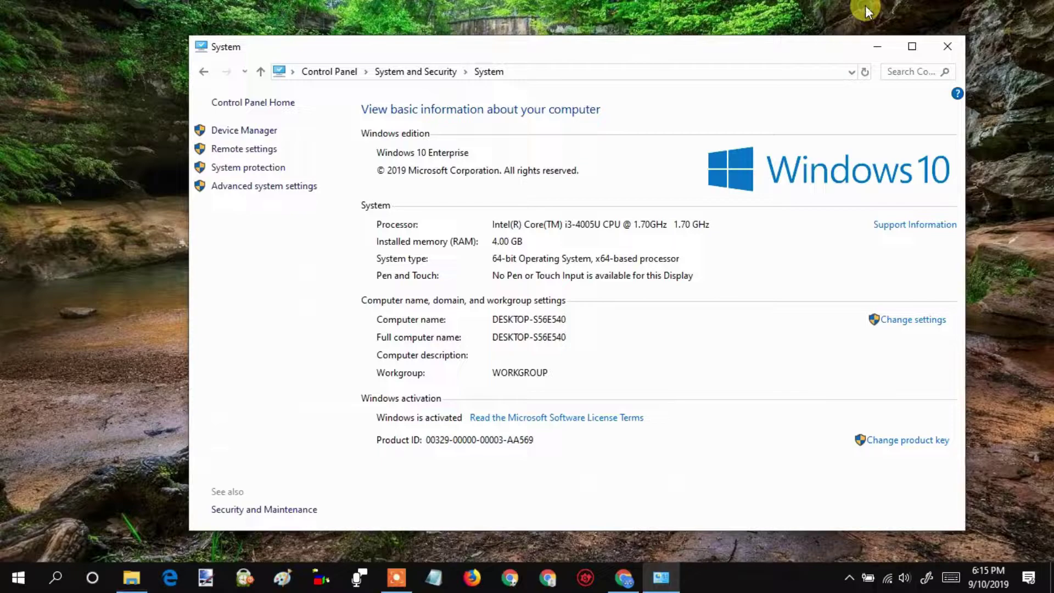
# Step: Close the System information Control Panel window
pyautogui.click(951, 43)
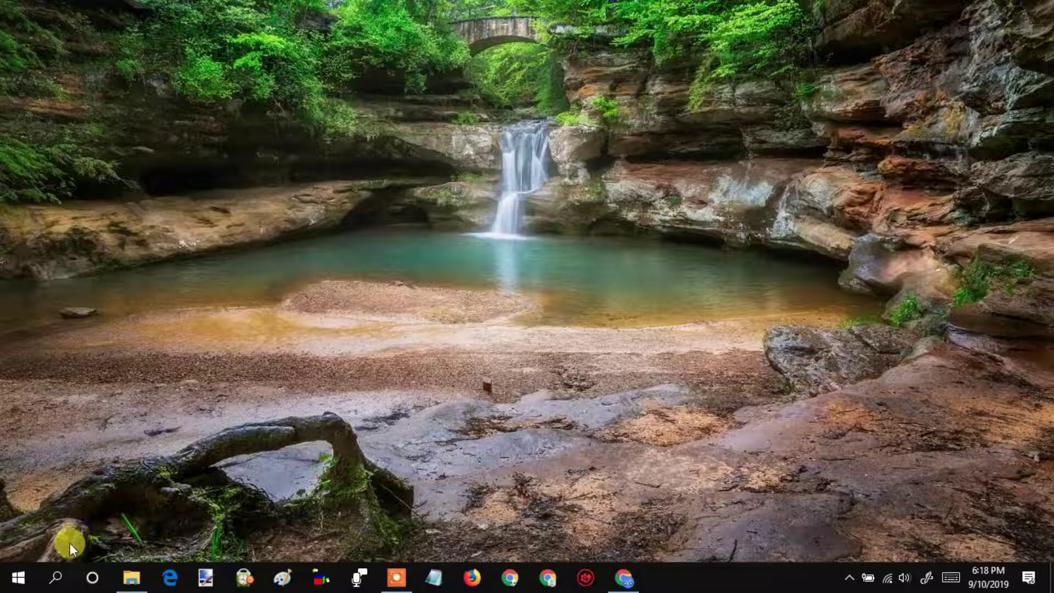
# Step: Launch Command Prompt from search and run 'adb devices' to list attached devices
pyautogui.click(55, 576)
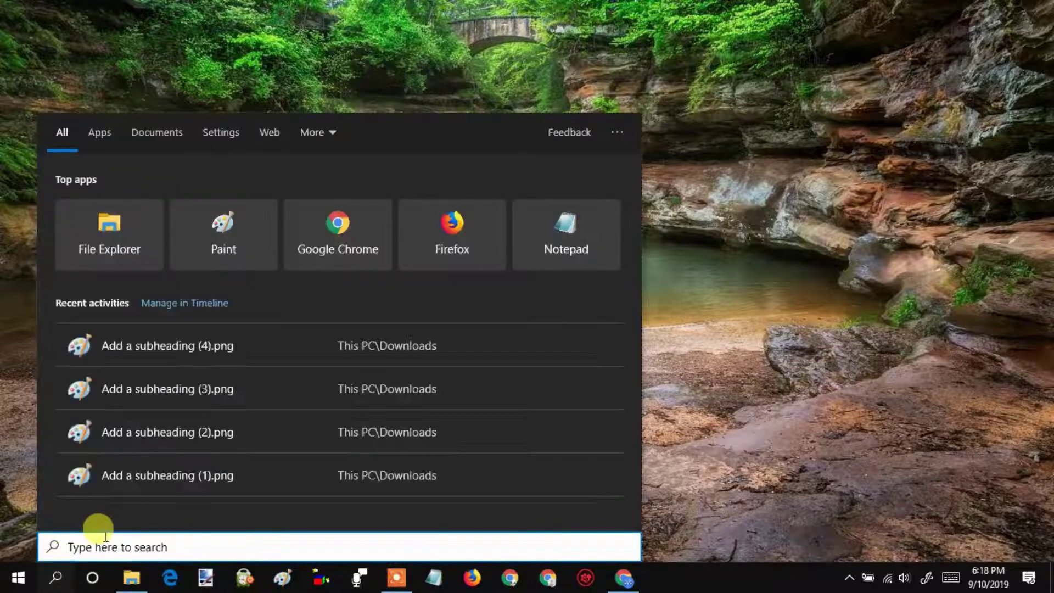
pyautogui.write('cmd')
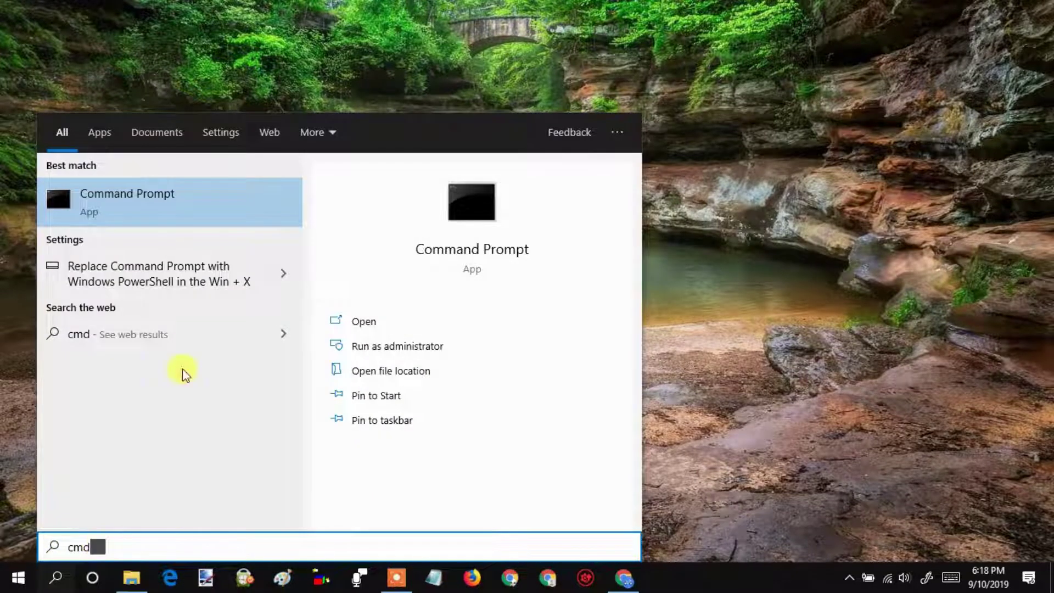
pyautogui.click(246, 224)
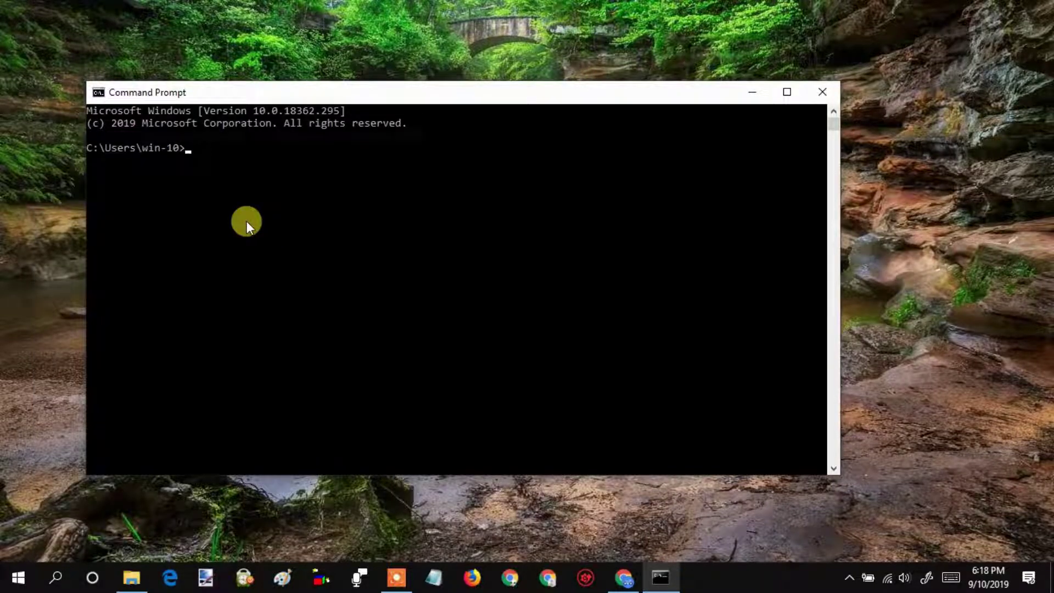
pyautogui.write('ad')
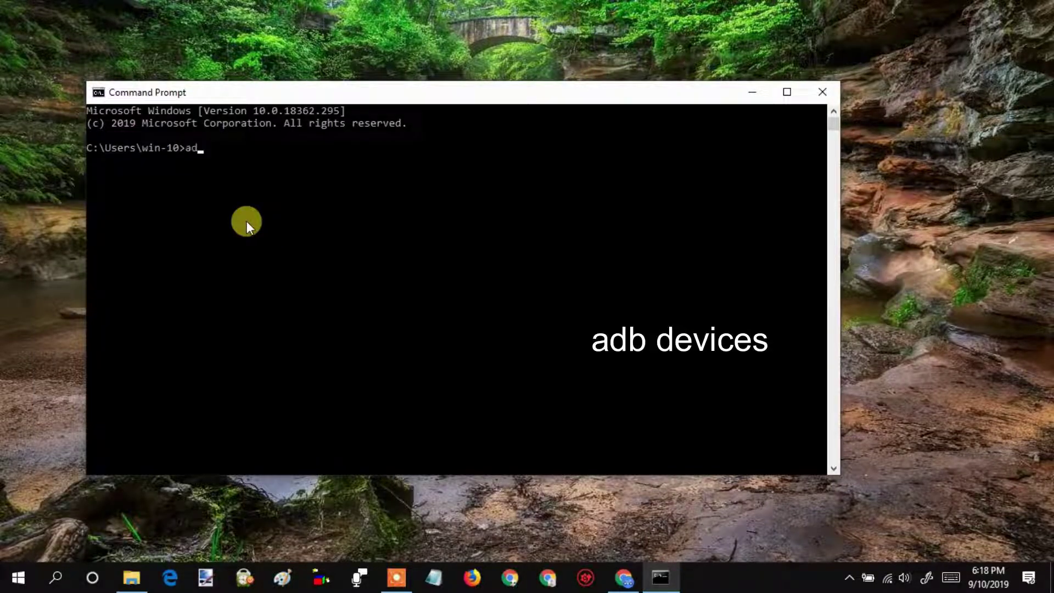
pyautogui.write('b devices')
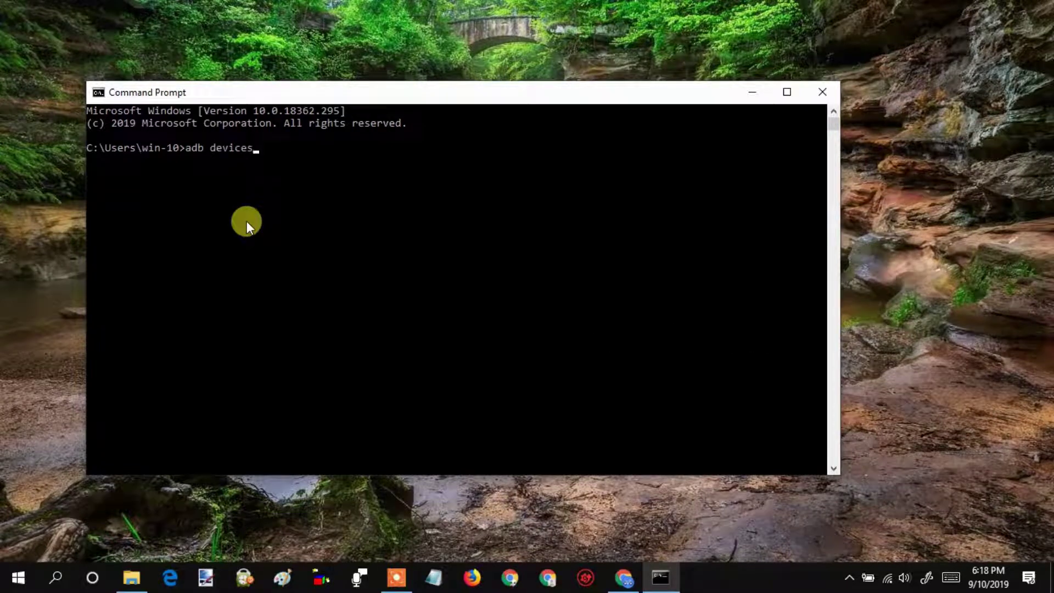
pyautogui.press('Return')
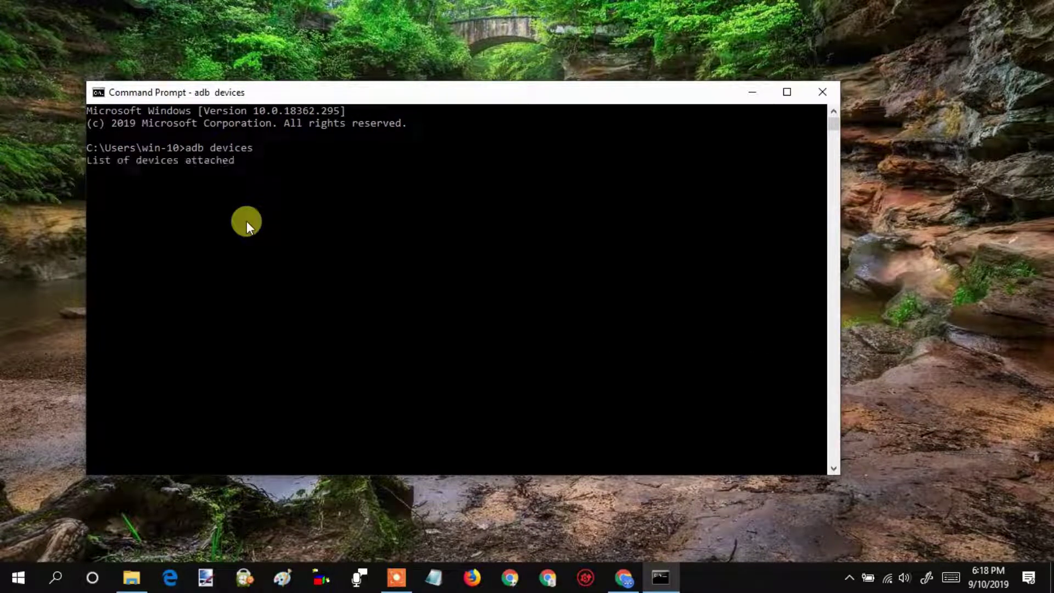